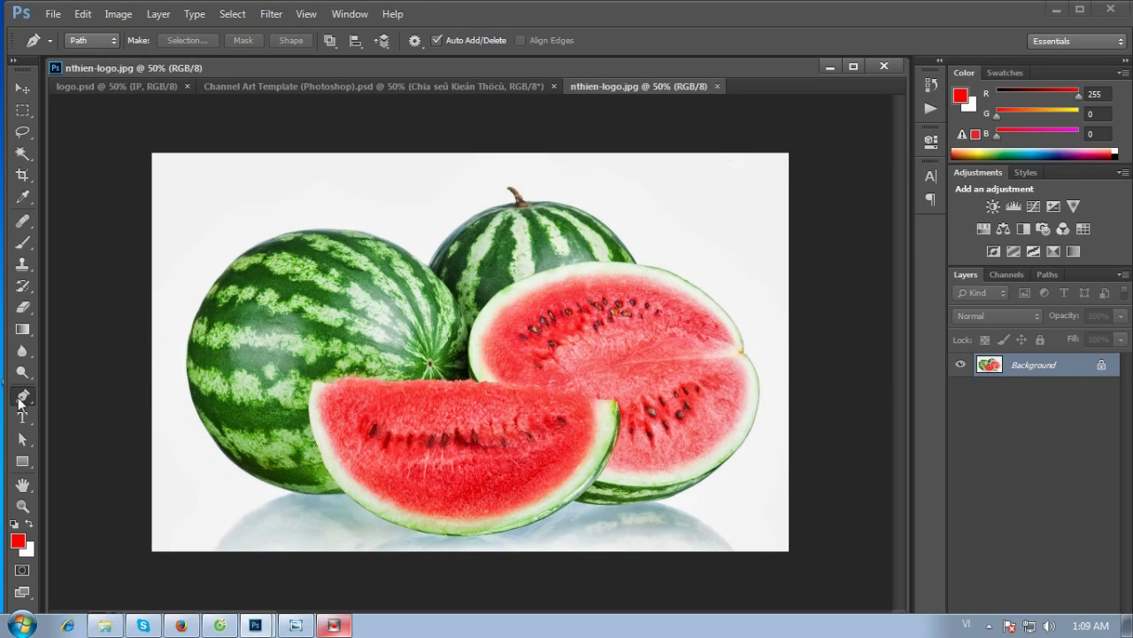
Show the Pen tool's flyout of path-drawing tools beside the watermelon photo.
right_click(22, 397)
Pick the Pen tool and zoom to 187% on the tops of the two whole melons.
click(85, 393)
key(z)
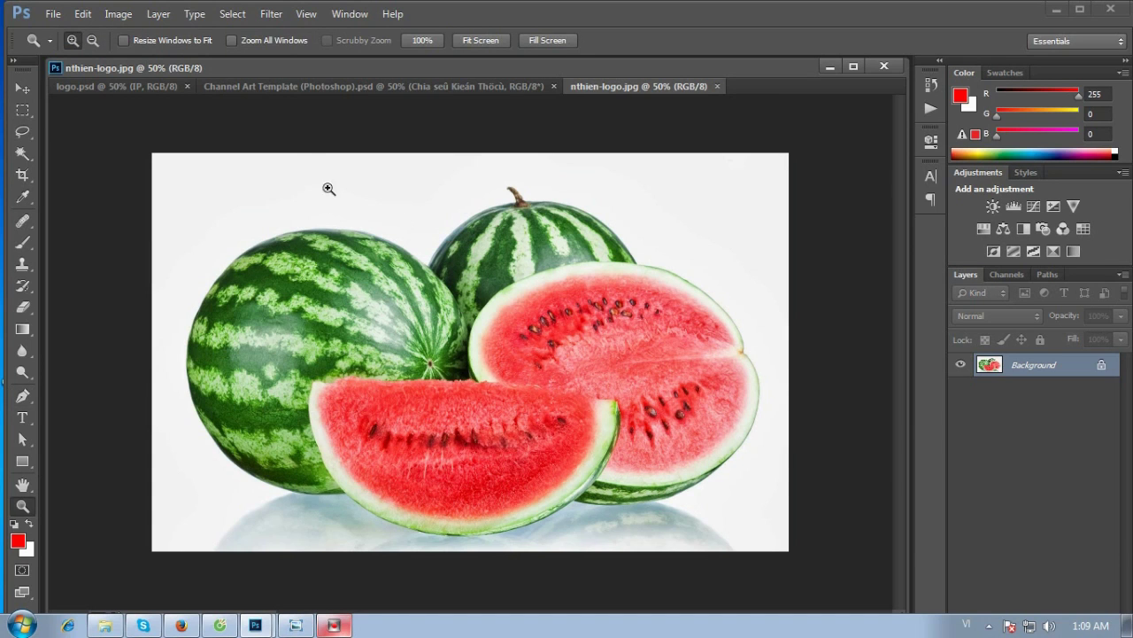
drag(327, 185, 515, 327)
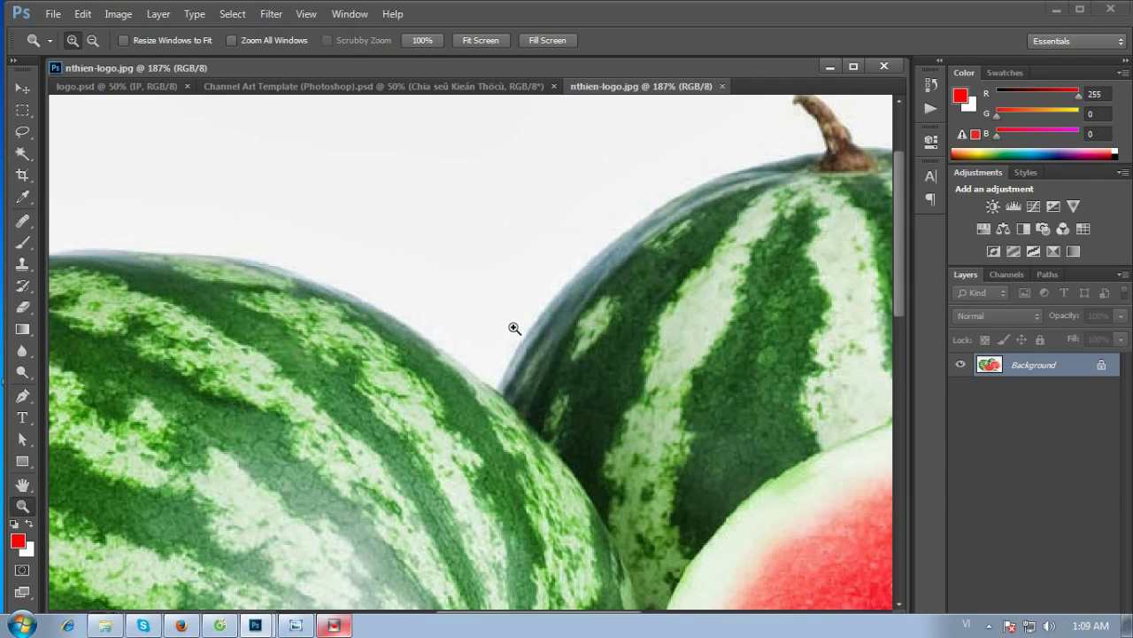
drag(612, 324, 438, 370)
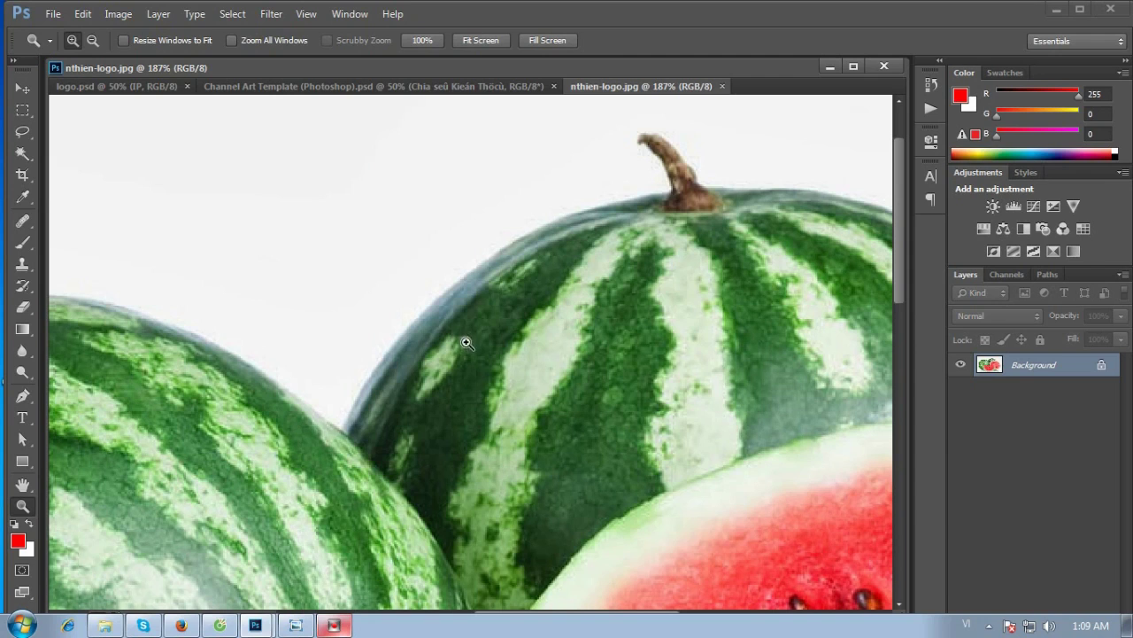
drag(22, 396, 78, 397)
click(79, 395)
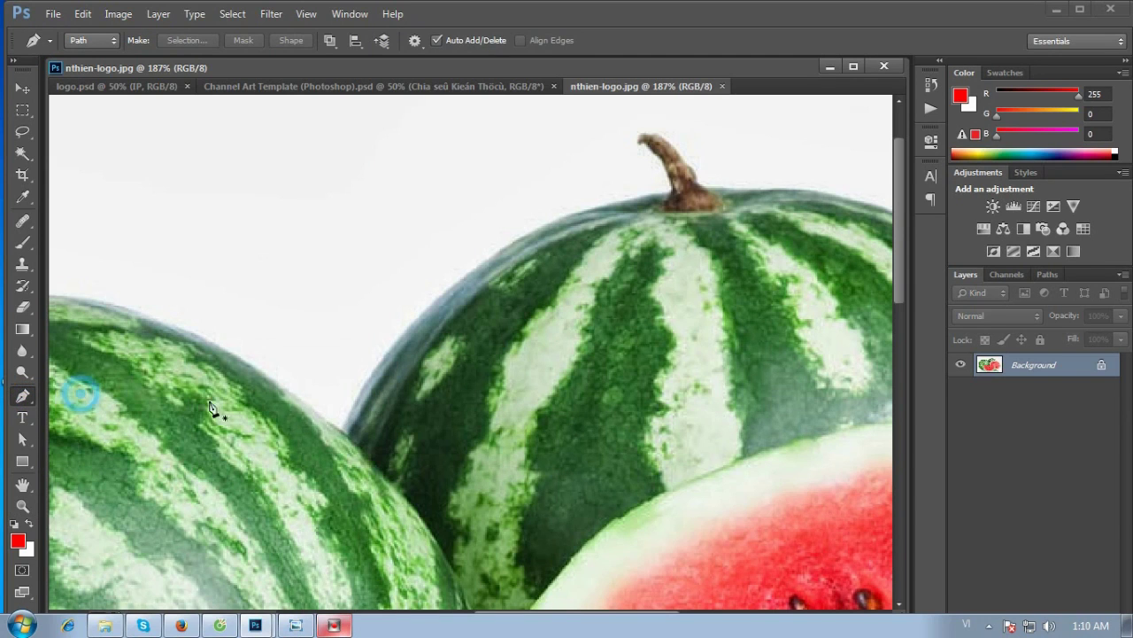
Draw a straight segment from where the melons meet to the back melon's stem base.
click(344, 433)
drag(501, 324, 421, 409)
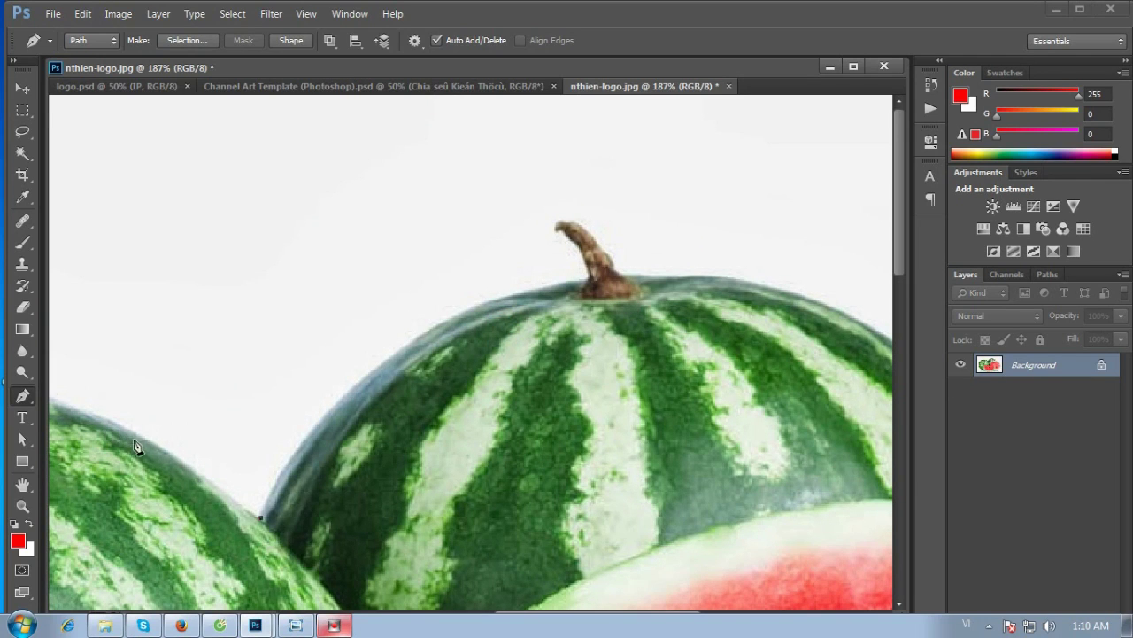
click(588, 284)
right_click(21, 398)
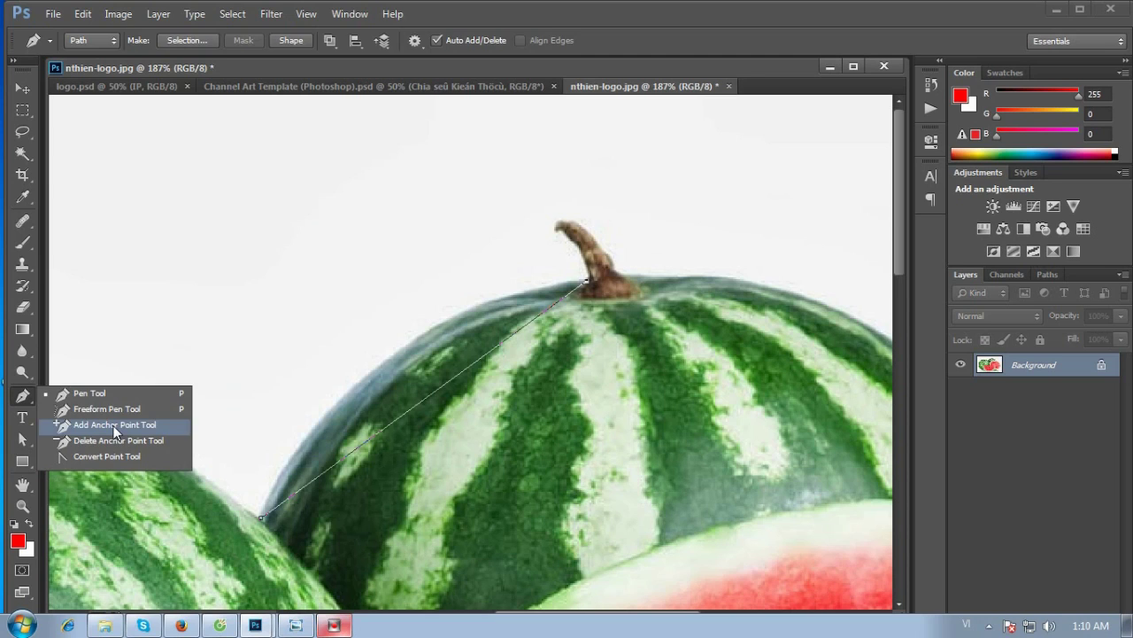
Add a midpoint anchor, pull it onto the back melon's rind and adjust its handles.
click(114, 426)
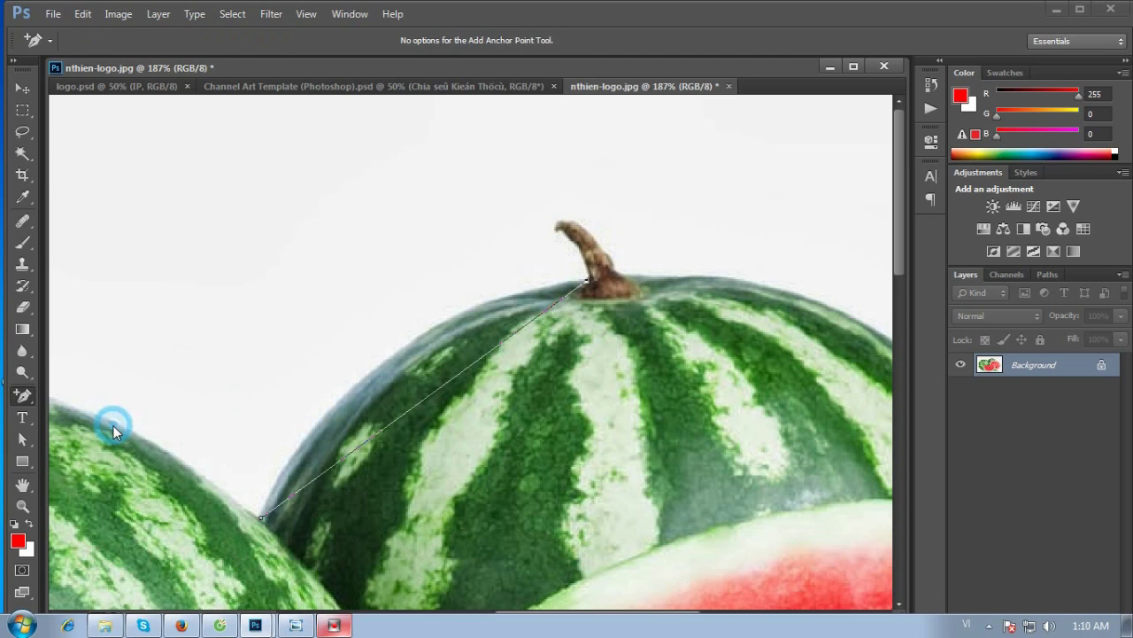
click(419, 409)
drag(419, 410, 391, 358)
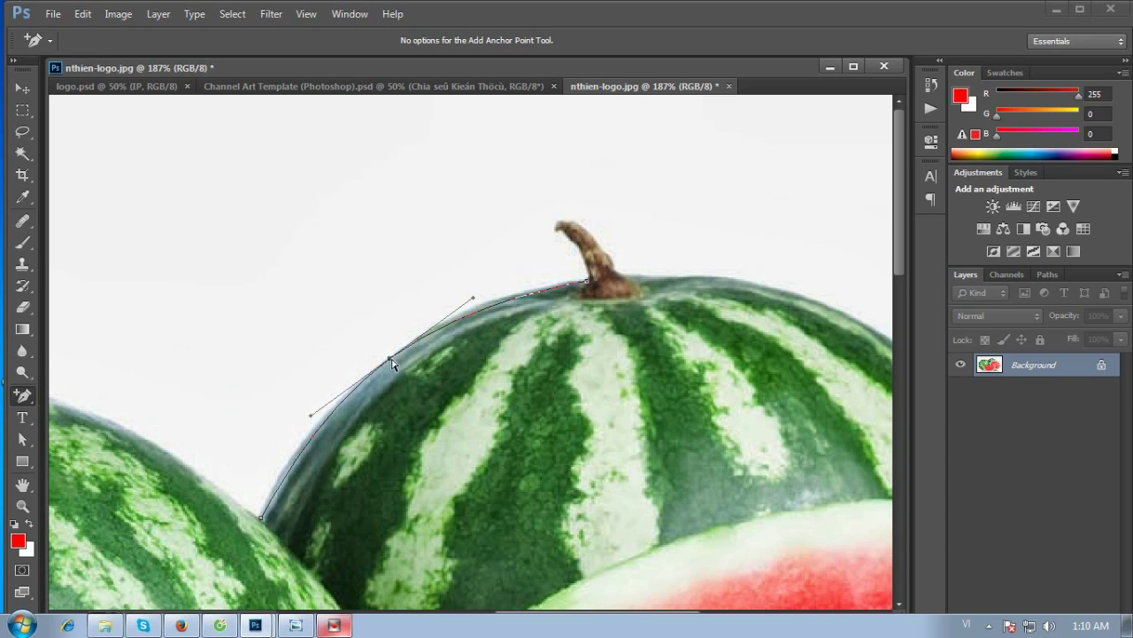
drag(311, 415, 278, 441)
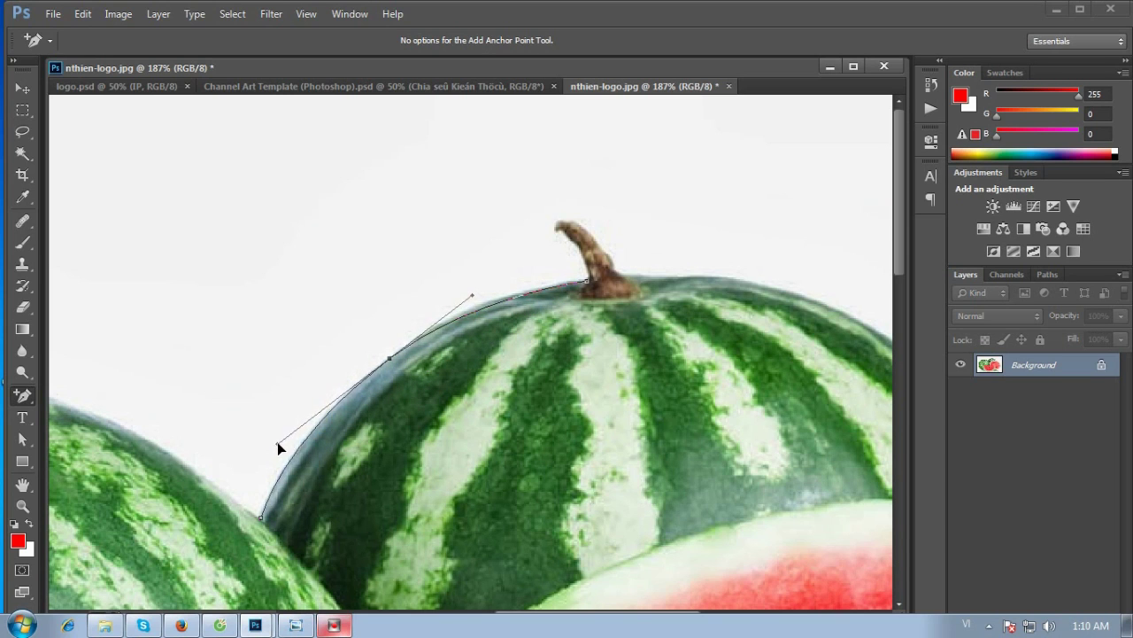
drag(472, 296, 485, 281)
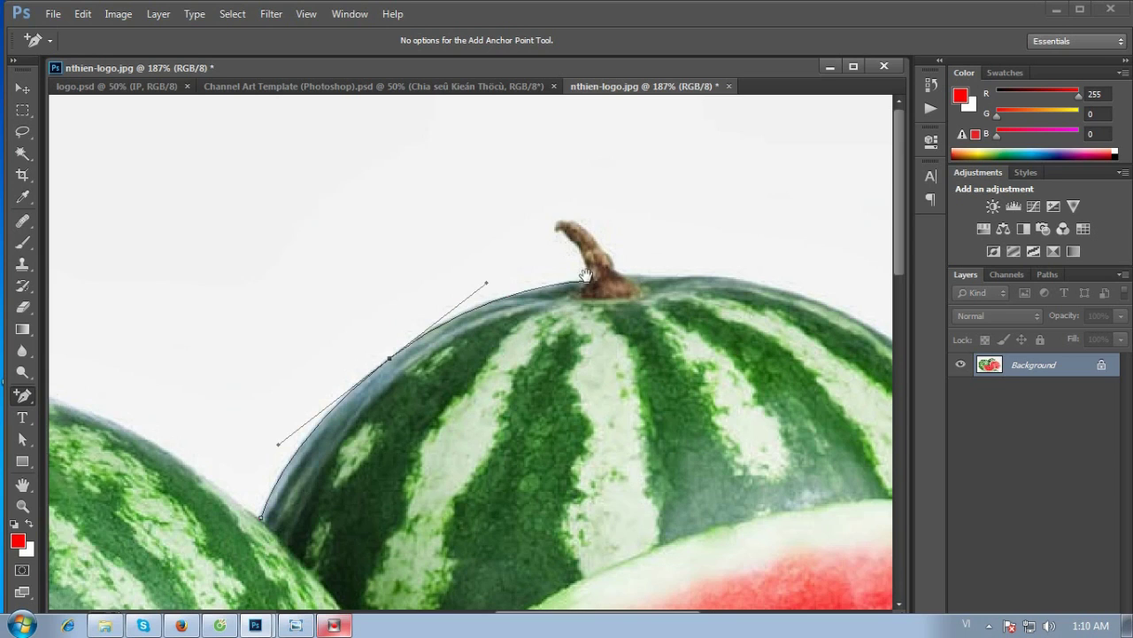
drag(577, 365, 492, 363)
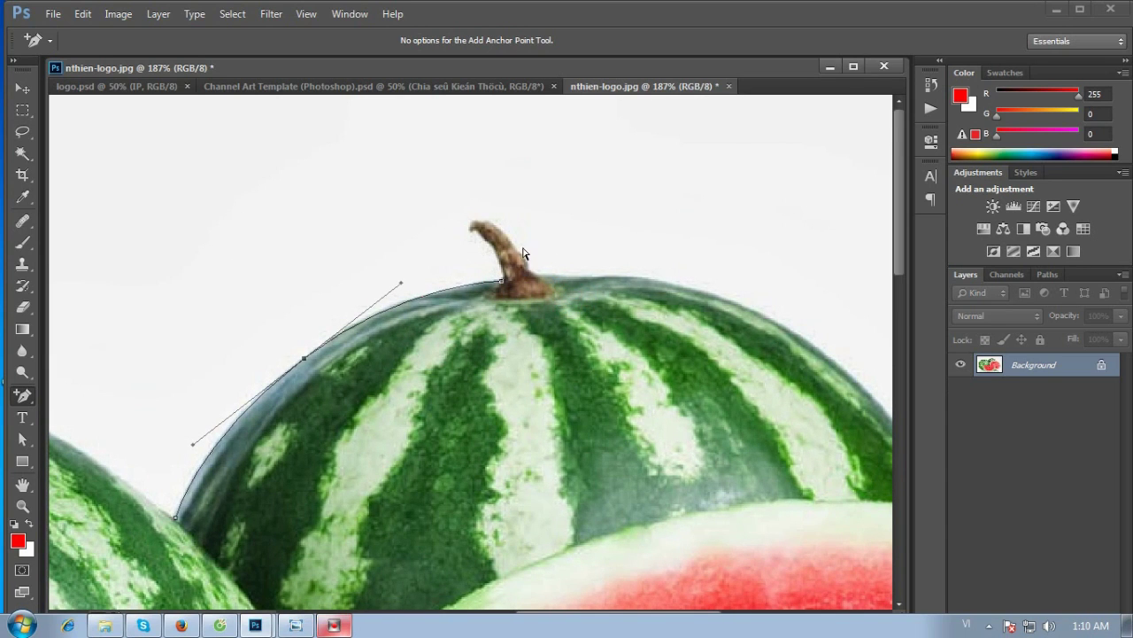
Deselect and reselect the path to check the curve, then return to the Pen tool.
click(497, 252)
click(501, 284)
click(497, 253)
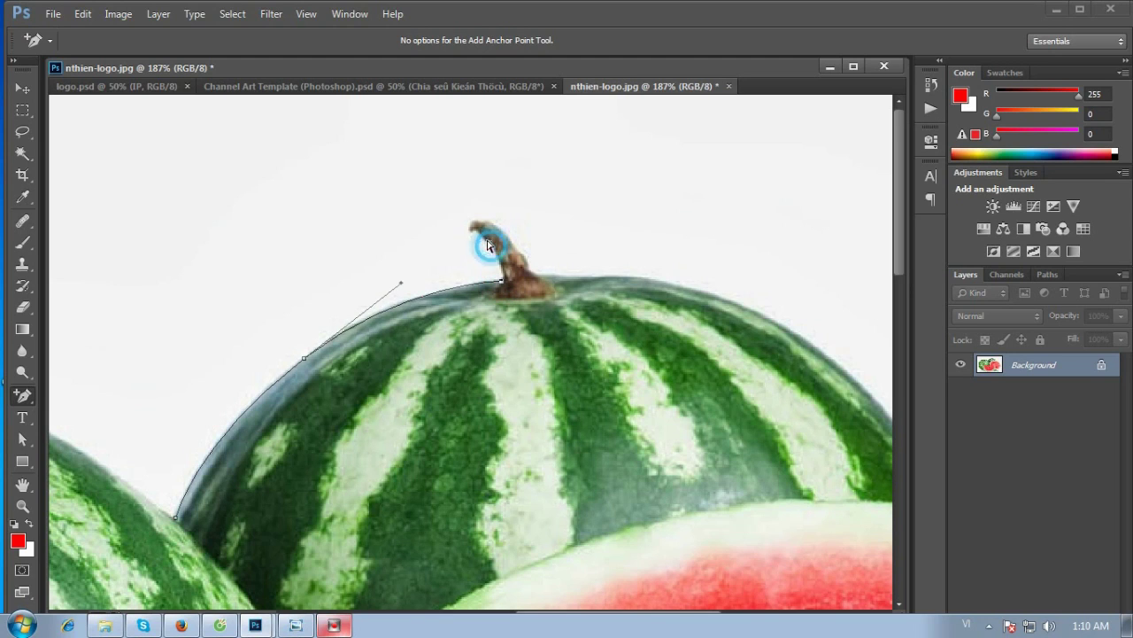
click(502, 284)
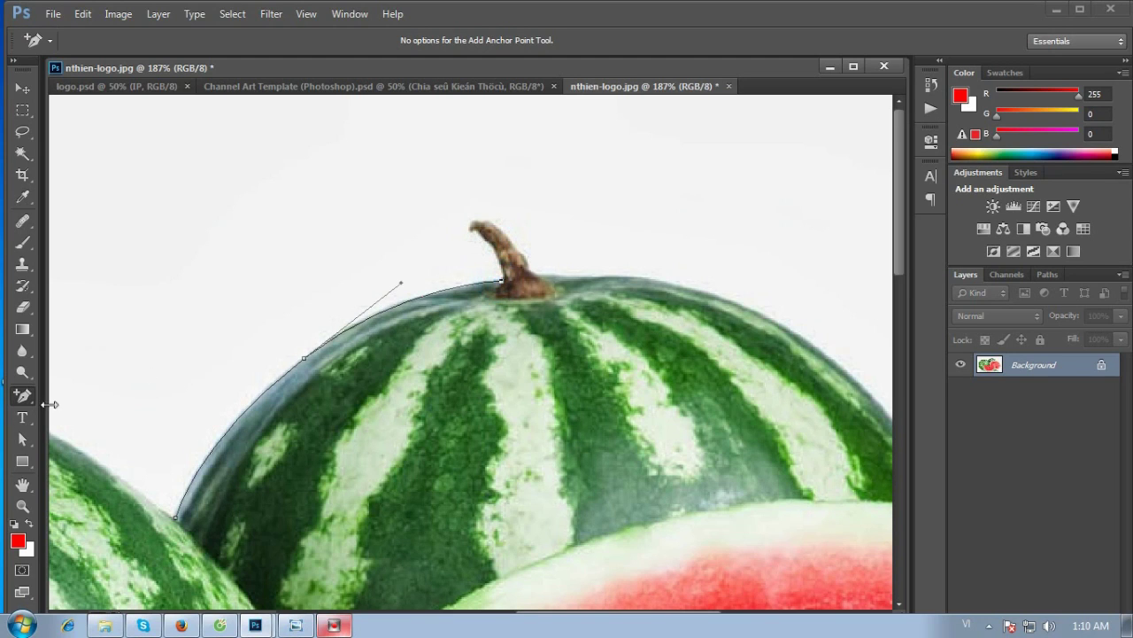
right_click(22, 396)
click(80, 393)
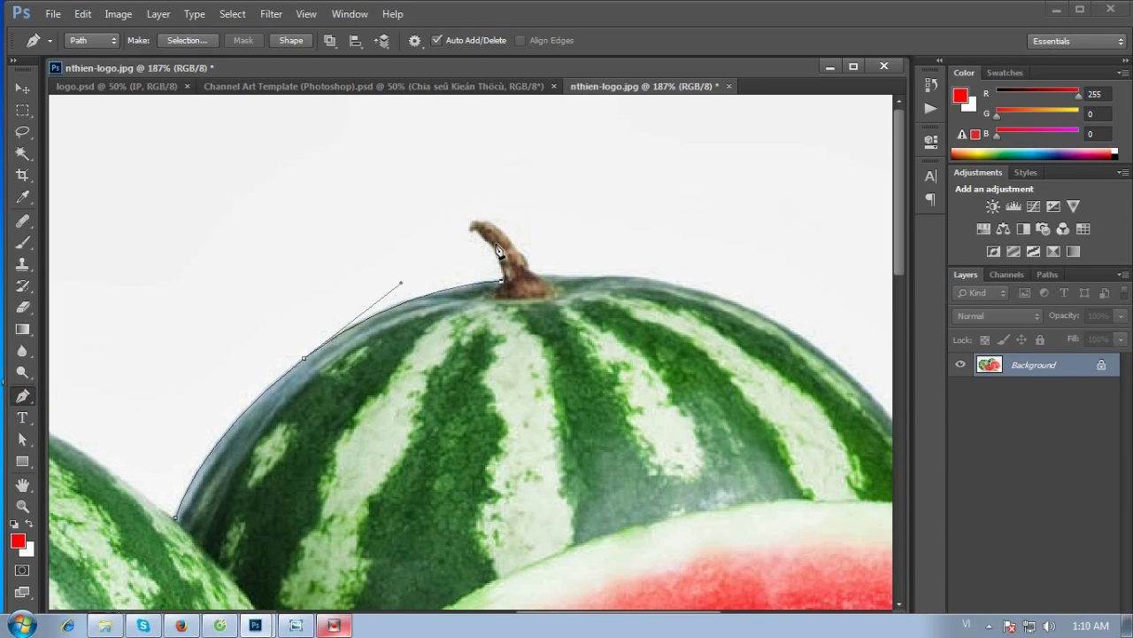
Place anchors around the stem tip, down the back melon's right side, onto the slice's rind.
click(482, 229)
drag(471, 225, 502, 228)
click(521, 255)
click(540, 279)
drag(842, 313, 612, 286)
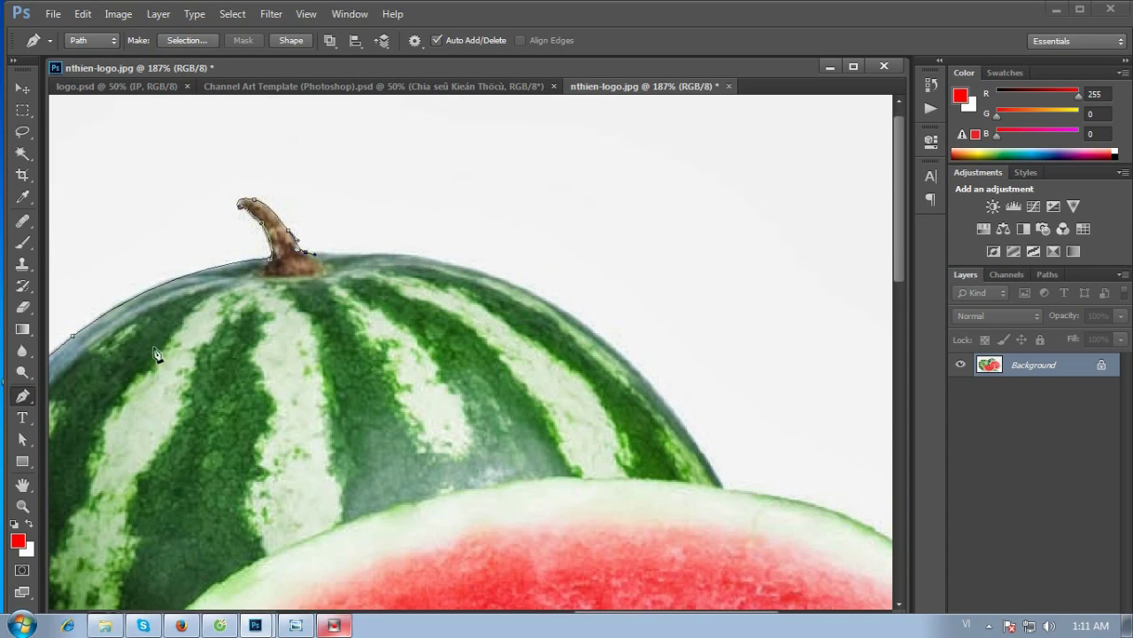
drag(472, 278, 552, 304)
drag(632, 397, 435, 263)
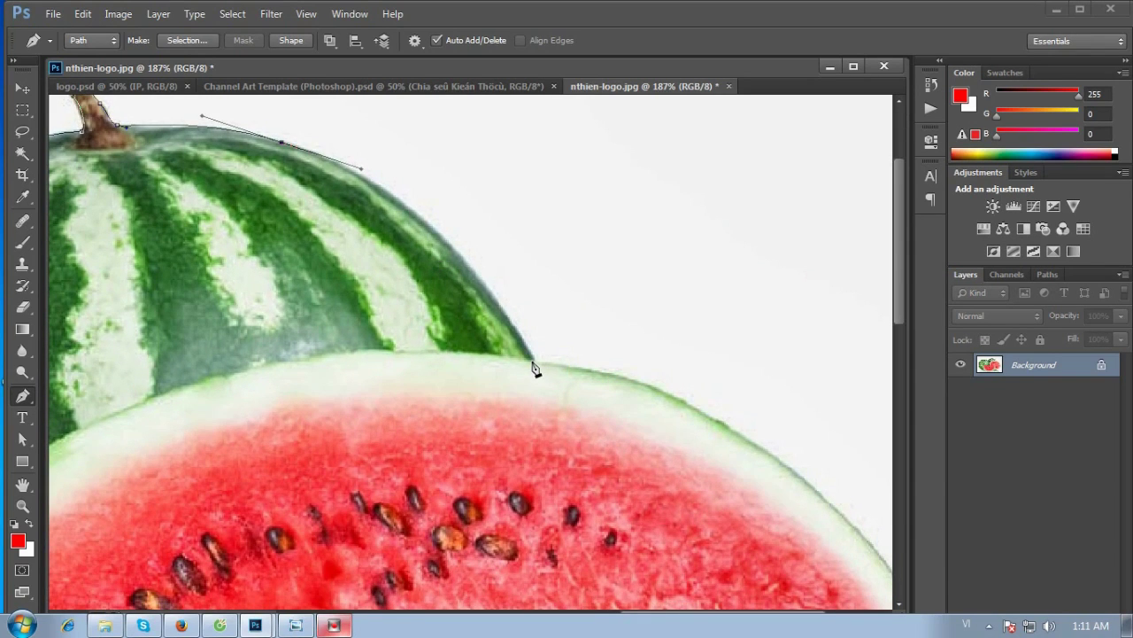
drag(535, 361, 662, 428)
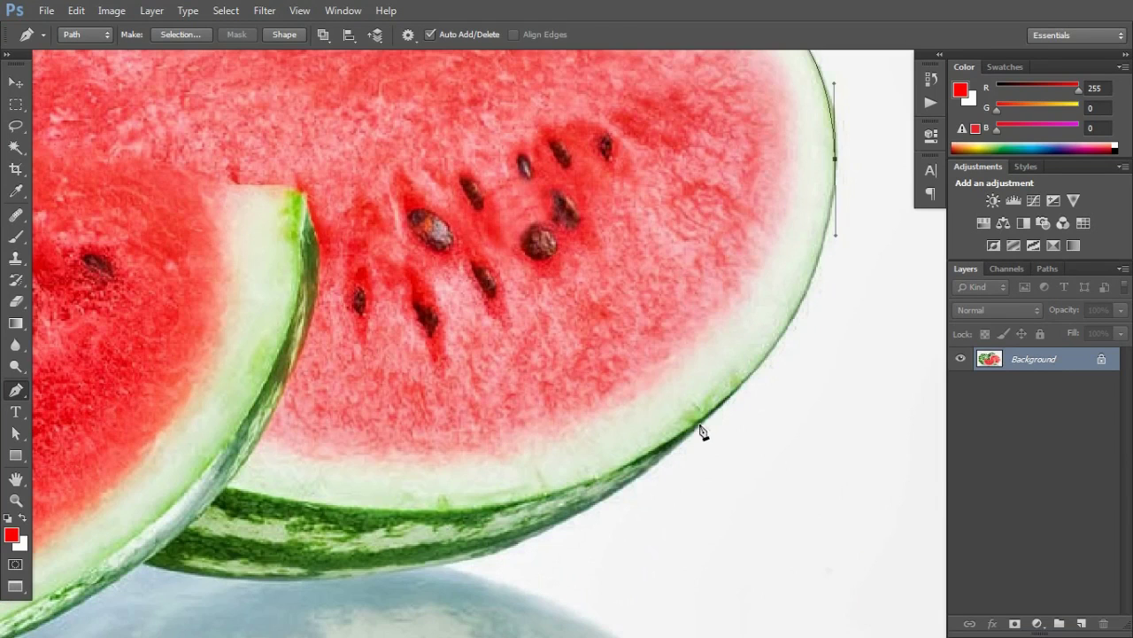
drag(700, 427, 599, 508)
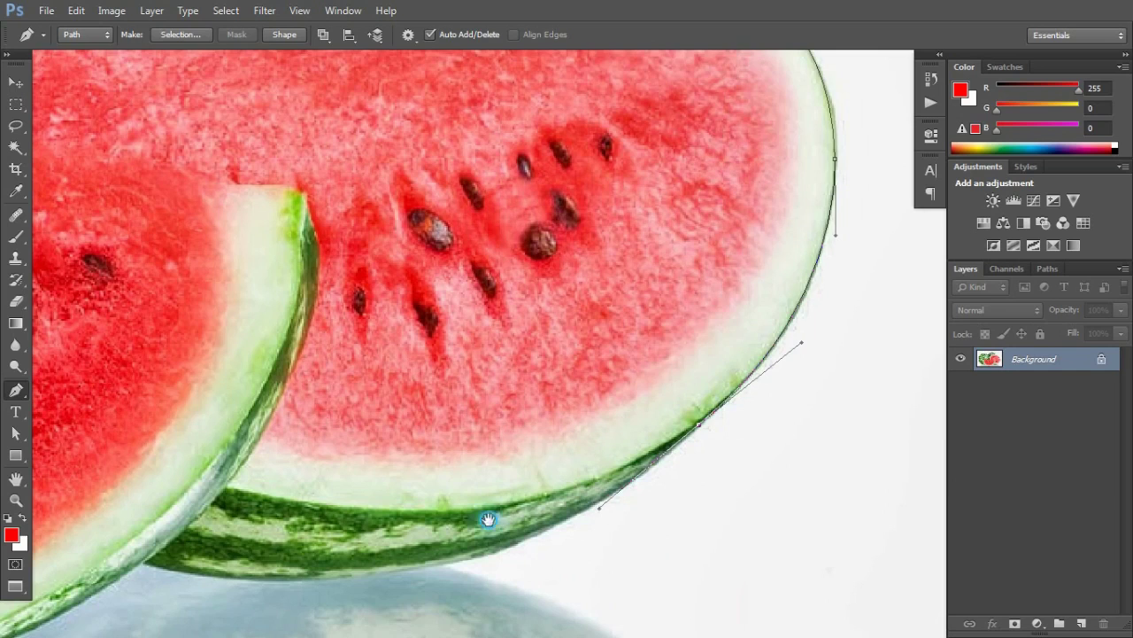
Trace curved anchors along the cut slice's rind and the lower rind edge.
drag(488, 520, 728, 409)
mouse_move(384, 453)
mouse_down()
mouse_move(46, 394)
mouse_move(61, 383)
mouse_up()
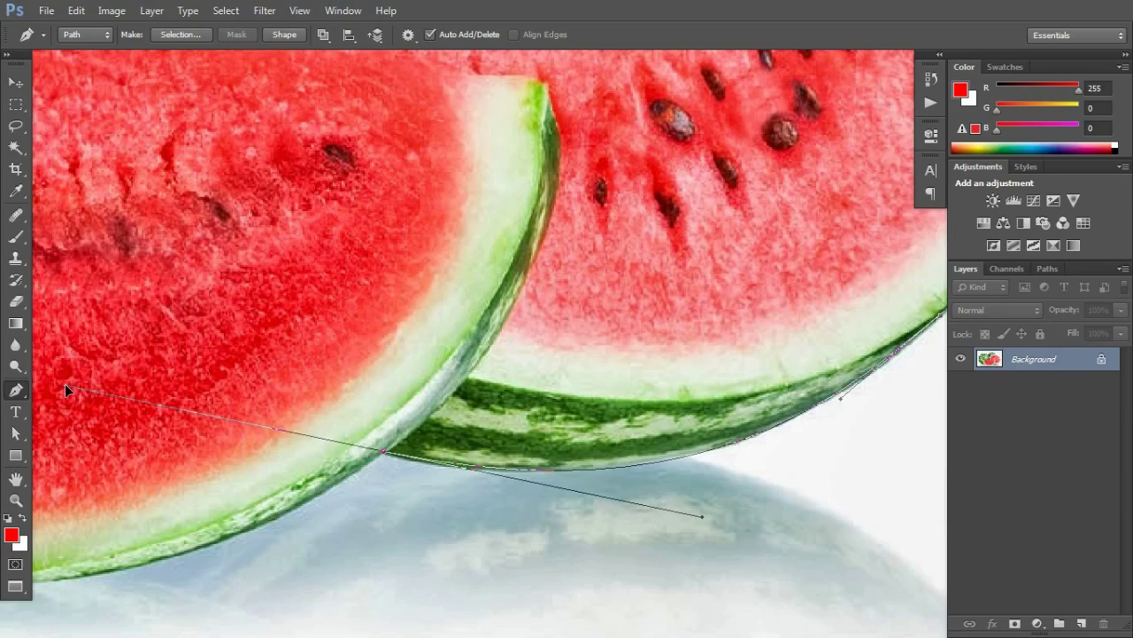
drag(65, 384, 246, 552)
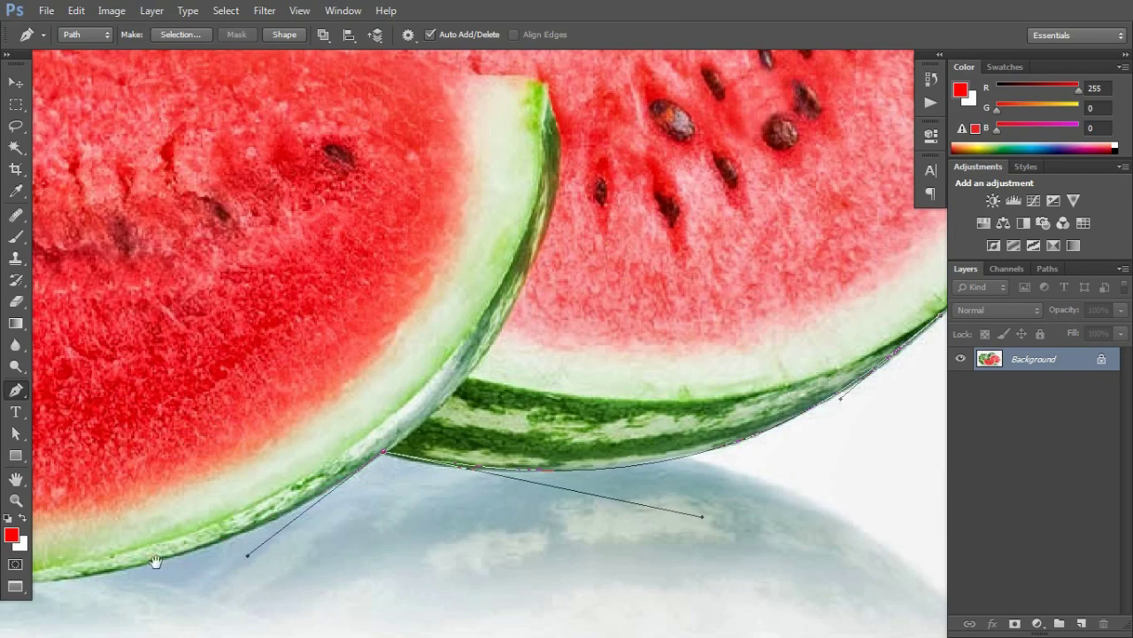
scroll(156, 561, down, 2)
scroll(156, 561, left, 5)
mouse_move(422, 449)
mouse_down()
mouse_move(221, 443)
mouse_move(312, 442)
mouse_up()
scroll(223, 417, up, 1)
scroll(222, 417, left, 3)
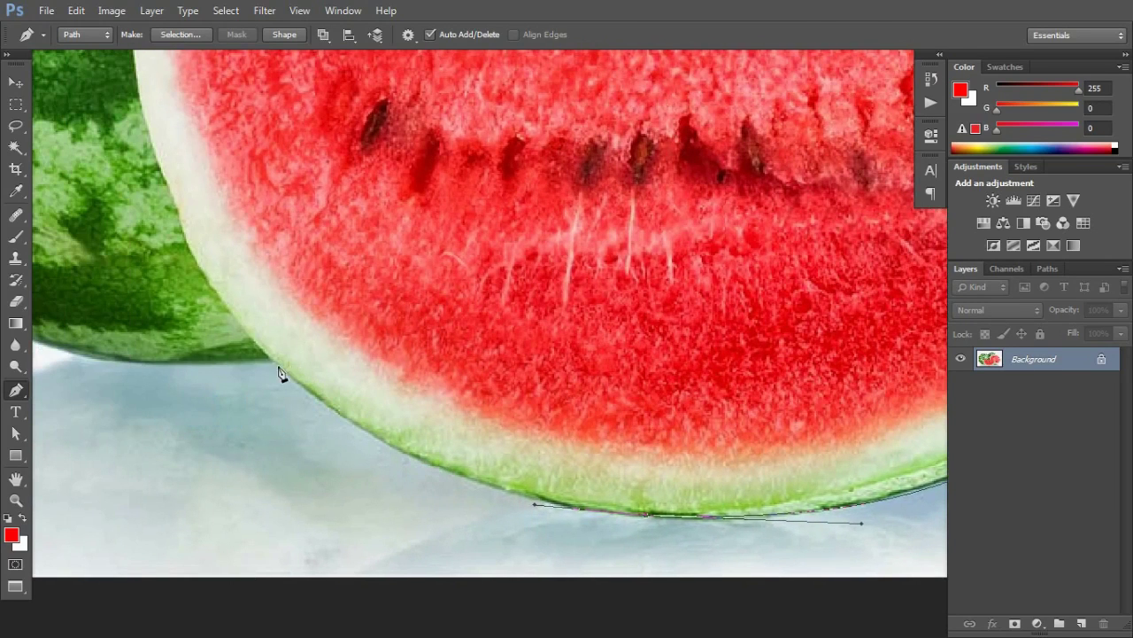
mouse_move(275, 359)
mouse_down()
mouse_move(151, 241)
mouse_move(249, 366)
mouse_move(399, 455)
mouse_up()
scroll(222, 389, up, 2)
scroll(223, 390, left, 3)
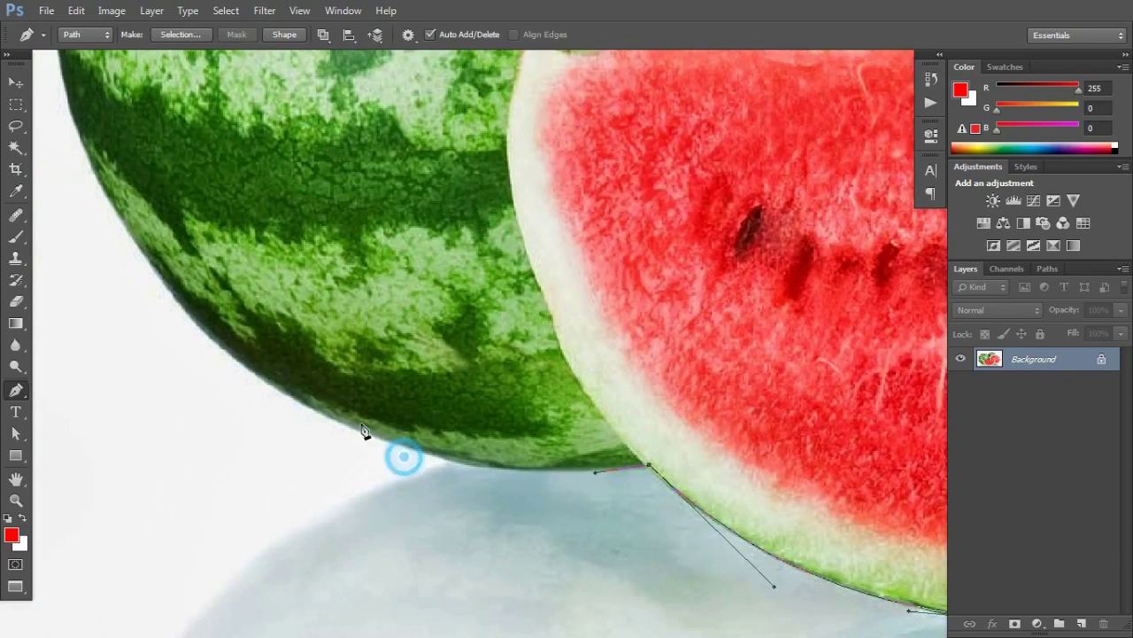
drag(288, 394, 126, 302)
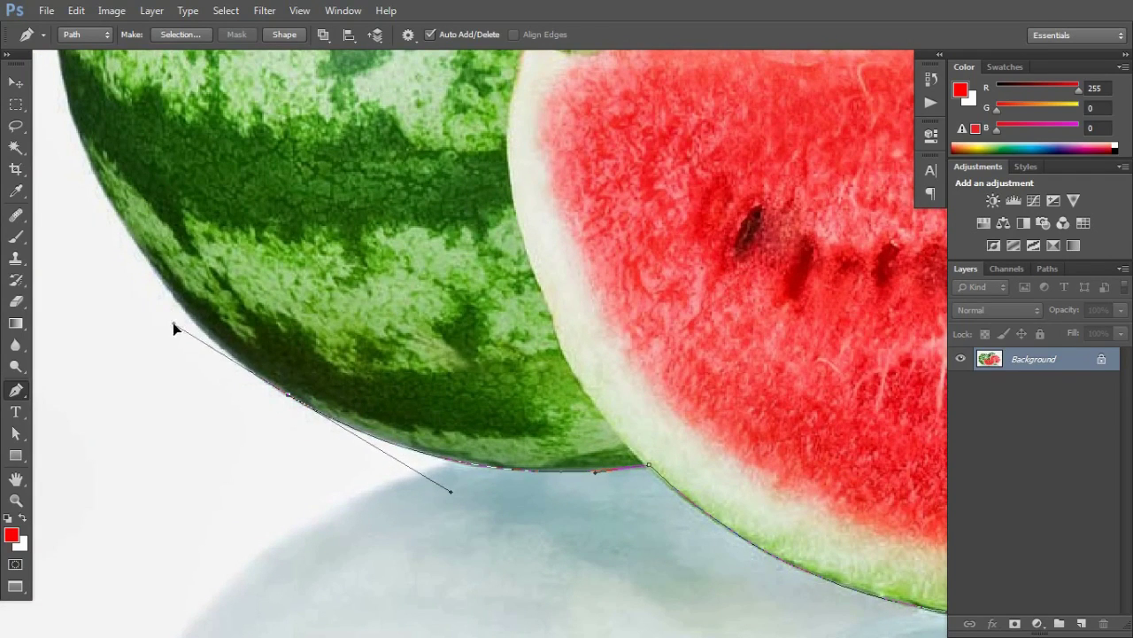
Carry the path up and over the left watermelon, close it at the start, and zoom out.
drag(47, 166, 326, 423)
mouse_move(300, 336)
mouse_down()
mouse_move(274, 210)
mouse_move(269, 234)
mouse_up()
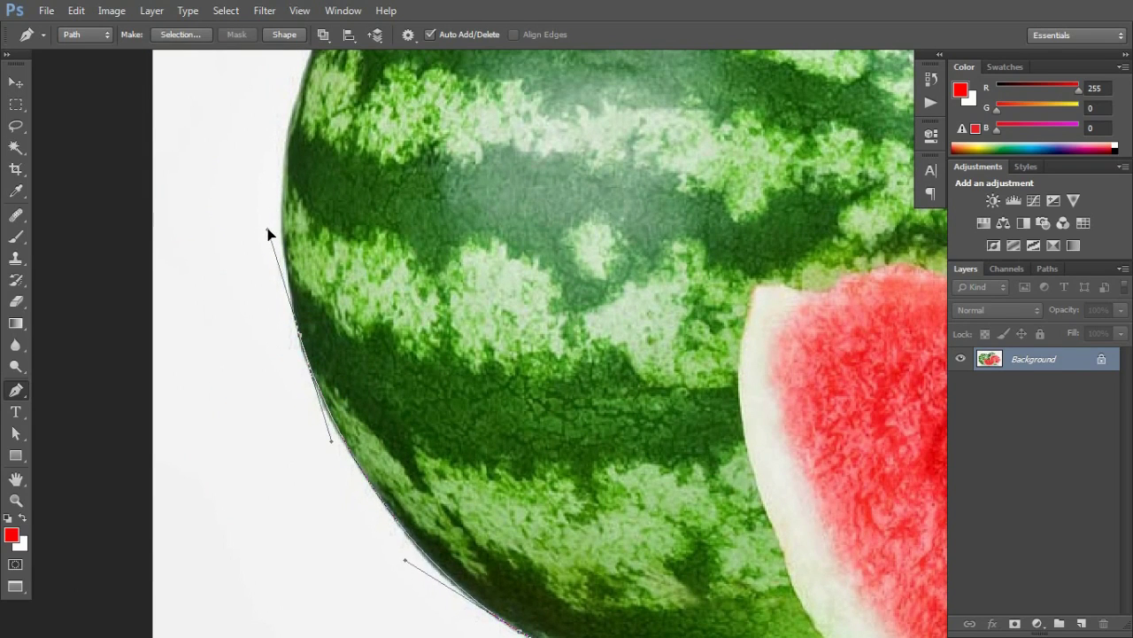
drag(296, 132, 295, 379)
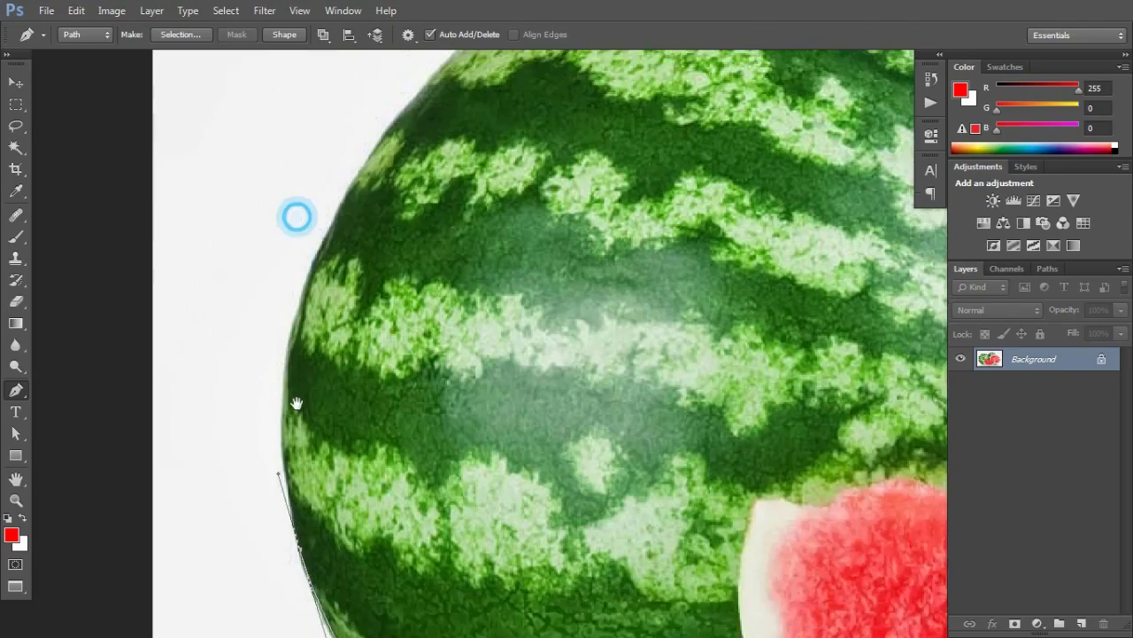
mouse_move(312, 297)
mouse_down()
mouse_move(355, 202)
mouse_move(421, 259)
mouse_move(590, 197)
mouse_move(561, 203)
mouse_up()
mouse_move(728, 253)
mouse_down()
mouse_move(486, 268)
mouse_move(657, 287)
mouse_move(579, 271)
mouse_up()
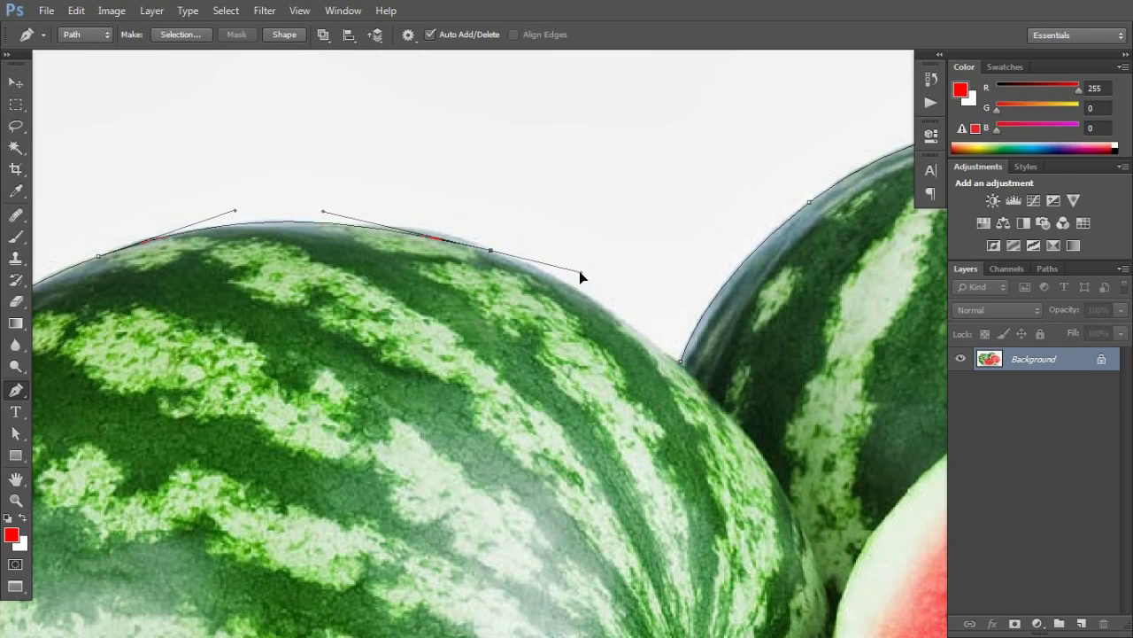
click(681, 363)
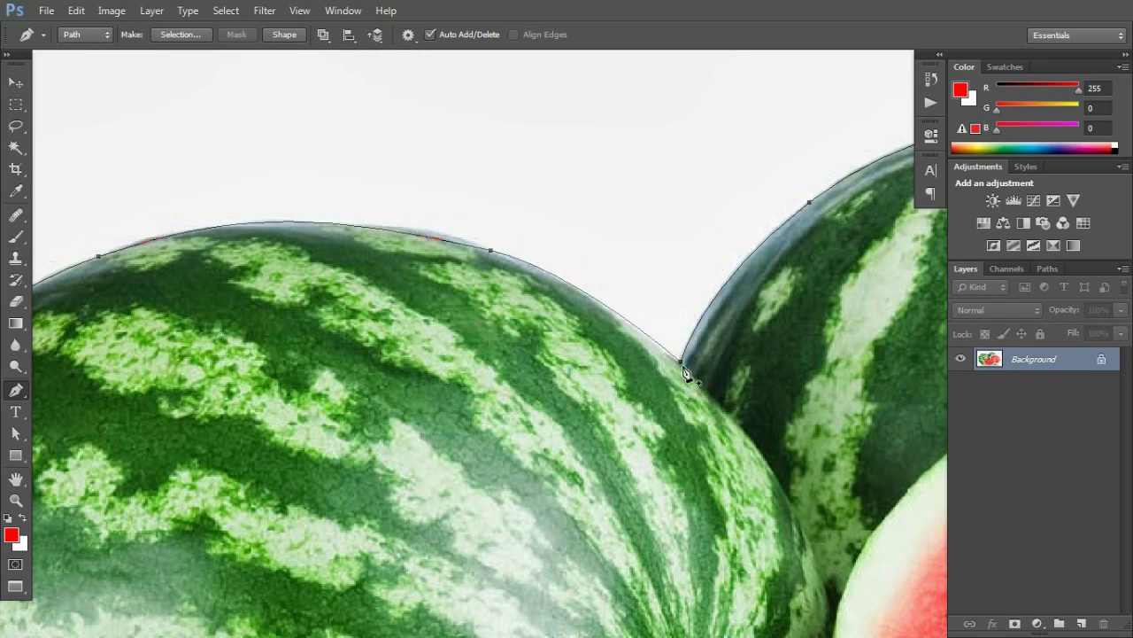
key(ctrl+minus)
key(ctrl+minus)
scroll(557, 285, up, 2)
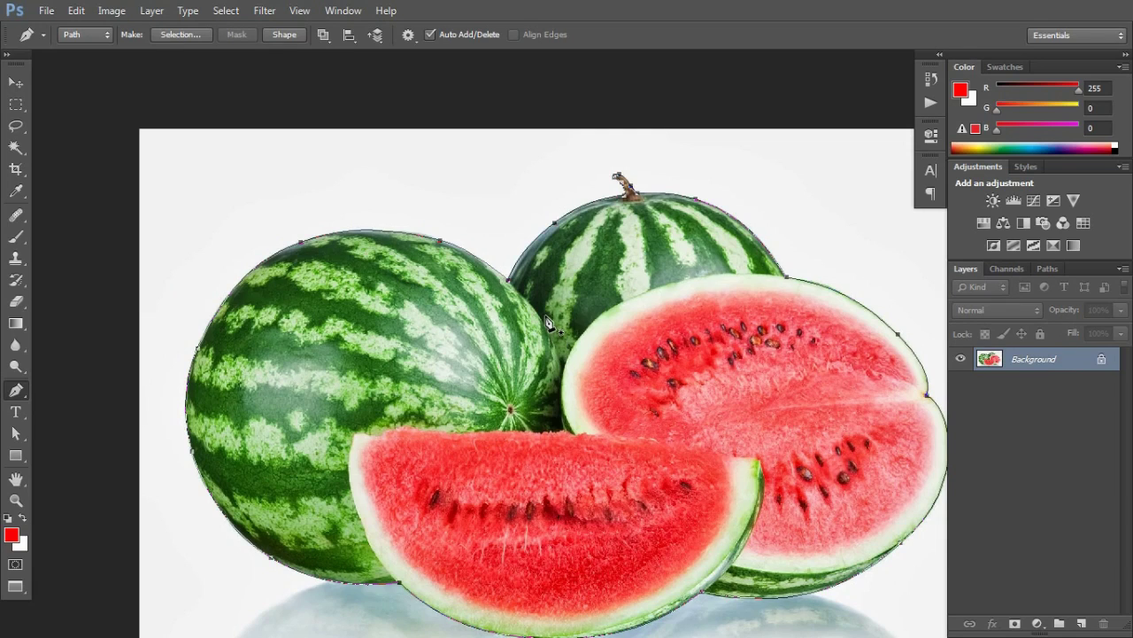
Make a new selection from the path with a 0.5-pixel feather radius.
right_click(549, 324)
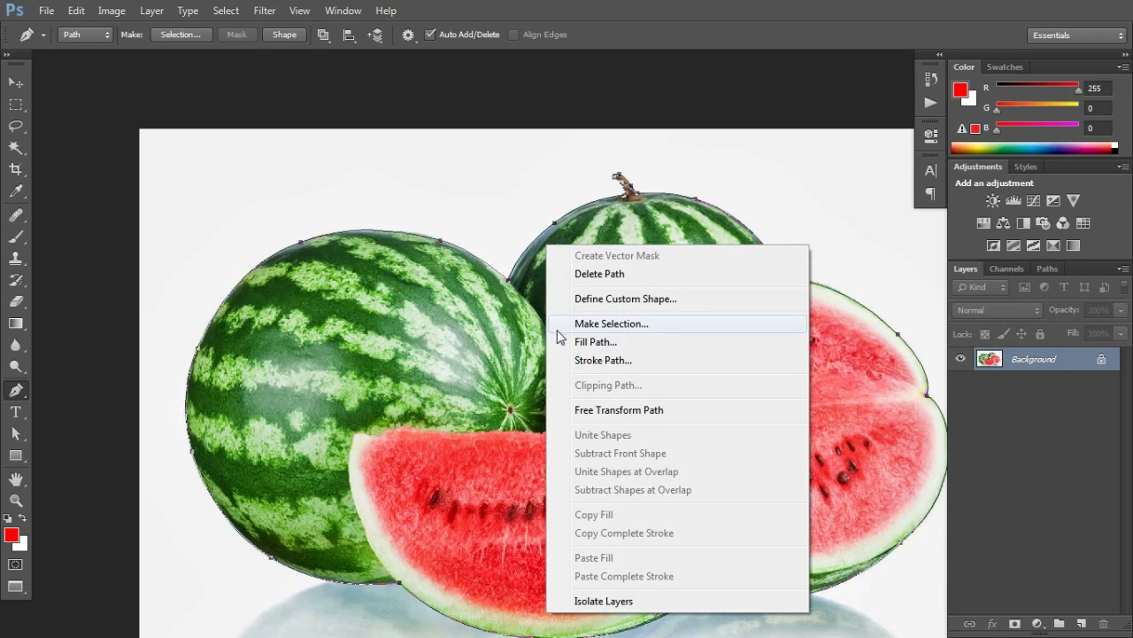
click(612, 324)
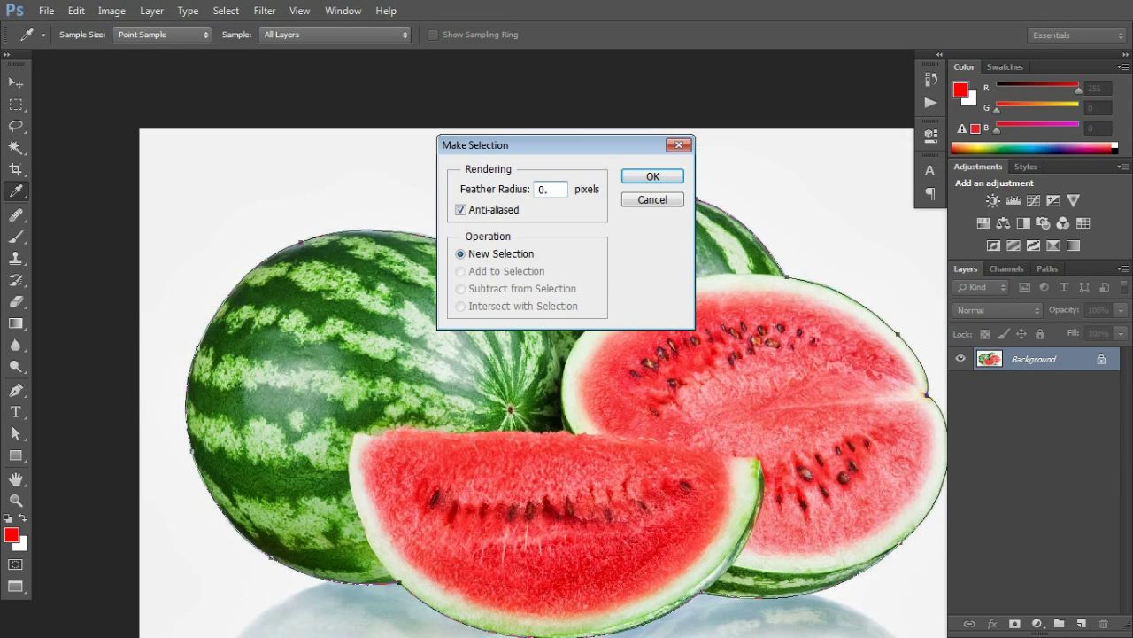
click(652, 177)
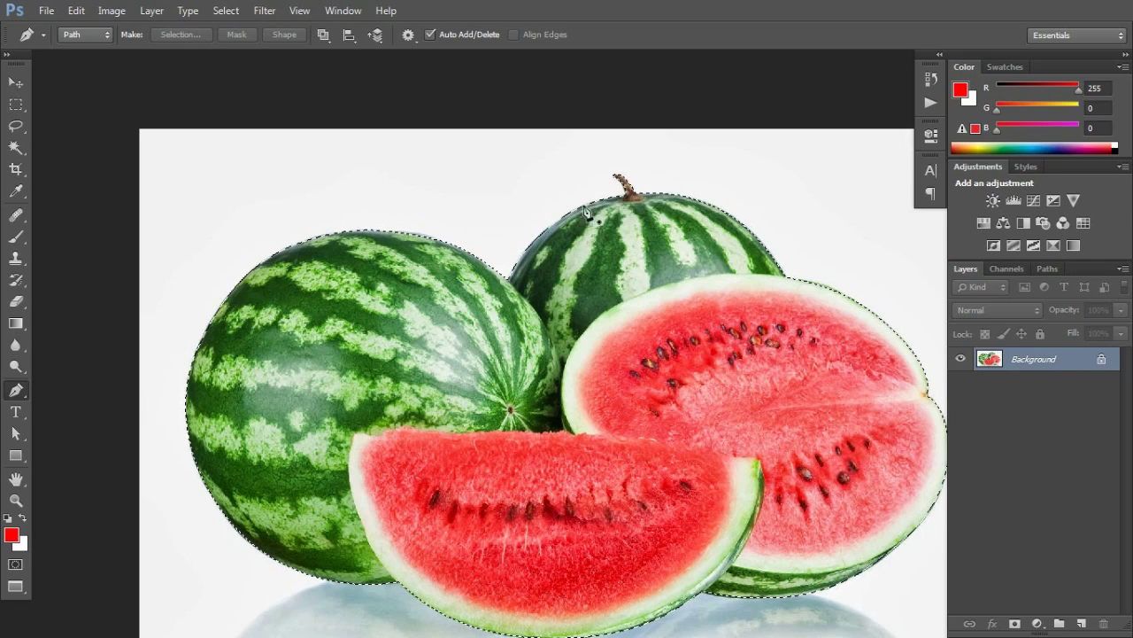
Copy the selection to Layer 1 with Layer Via Copy and hide the Background.
click(153, 11)
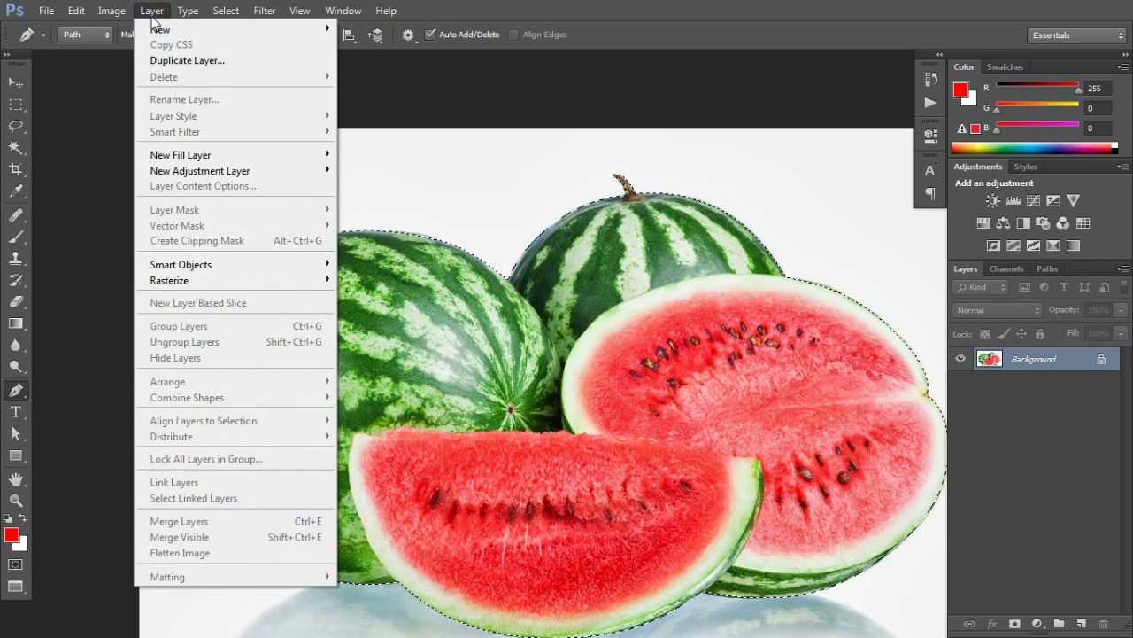
mouse_move(230, 29)
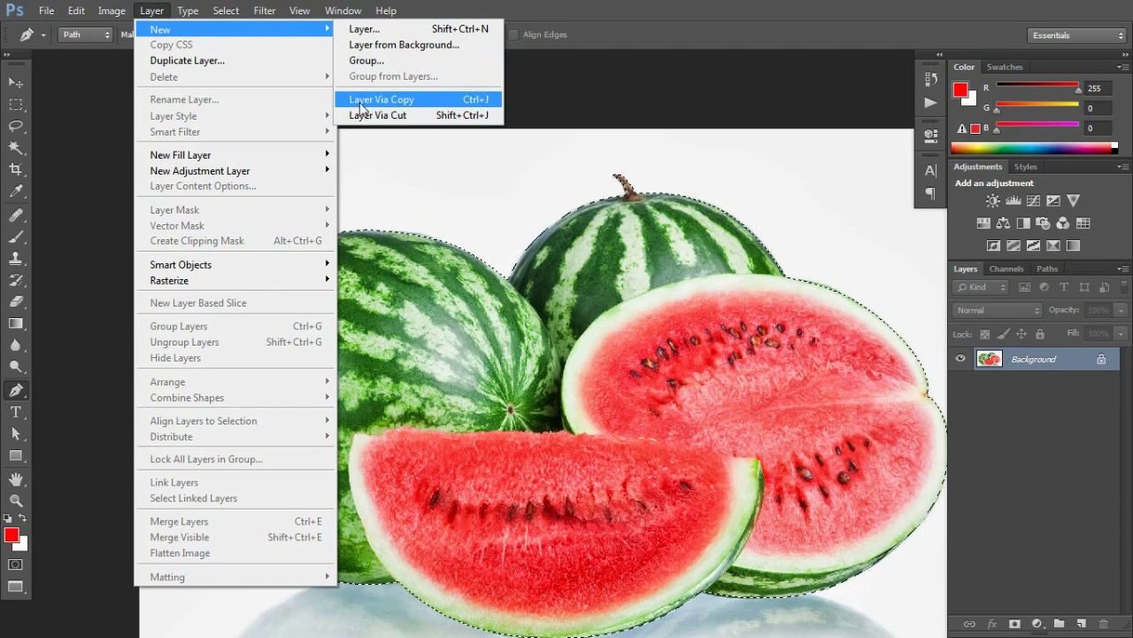
click(482, 102)
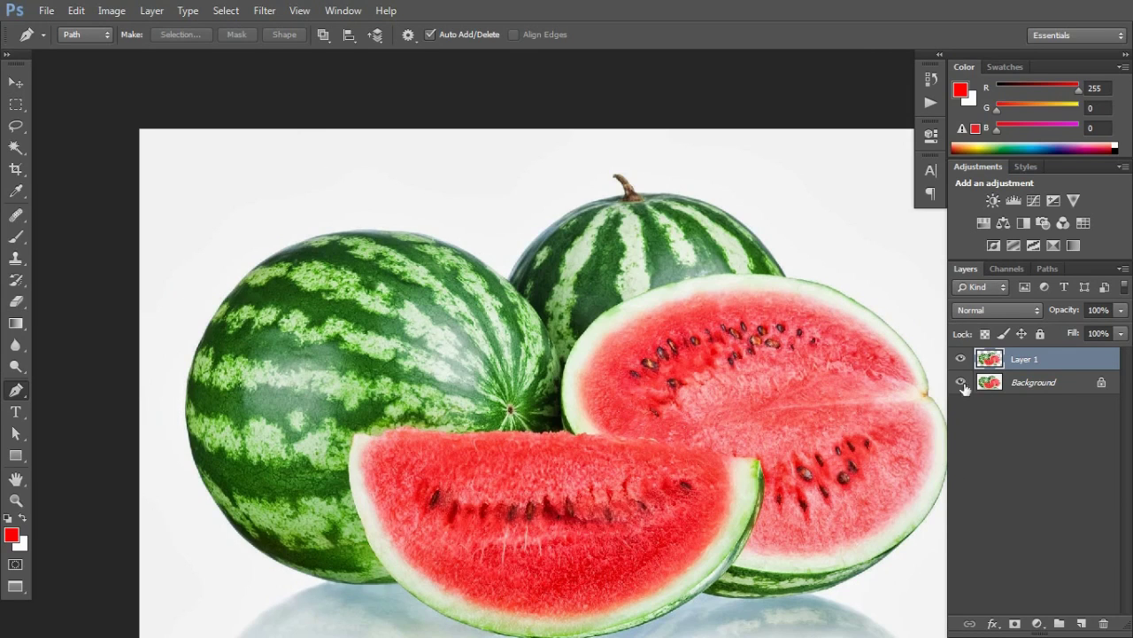
click(960, 383)
Pan to show the whole transparent canvas and keep the standard Pen tool selected.
drag(832, 443, 741, 383)
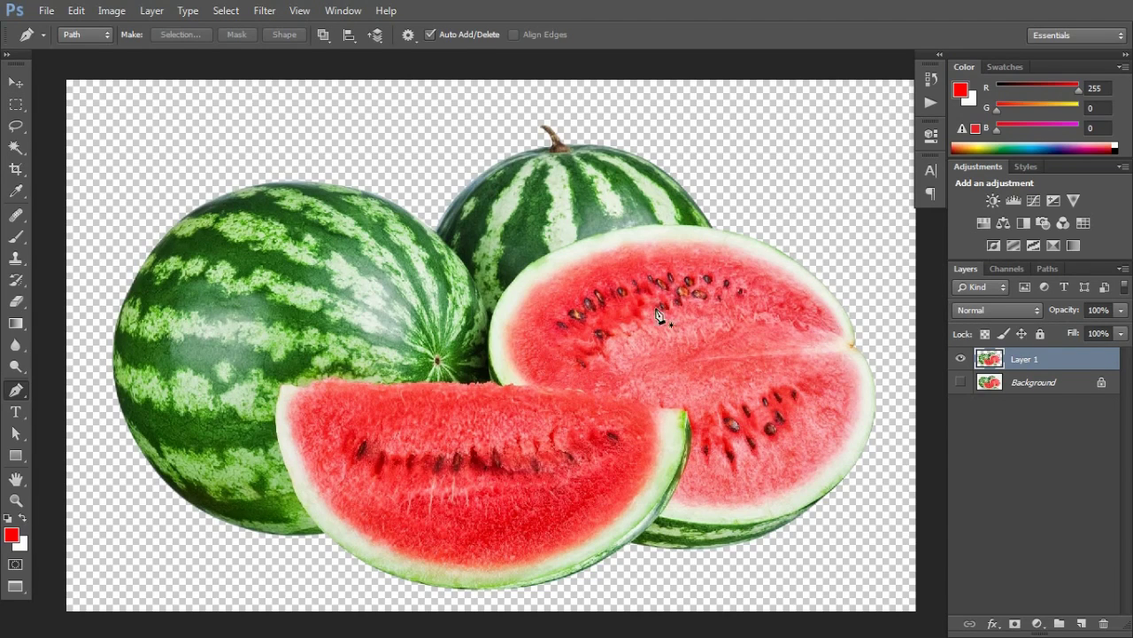
right_click(16, 389)
click(121, 391)
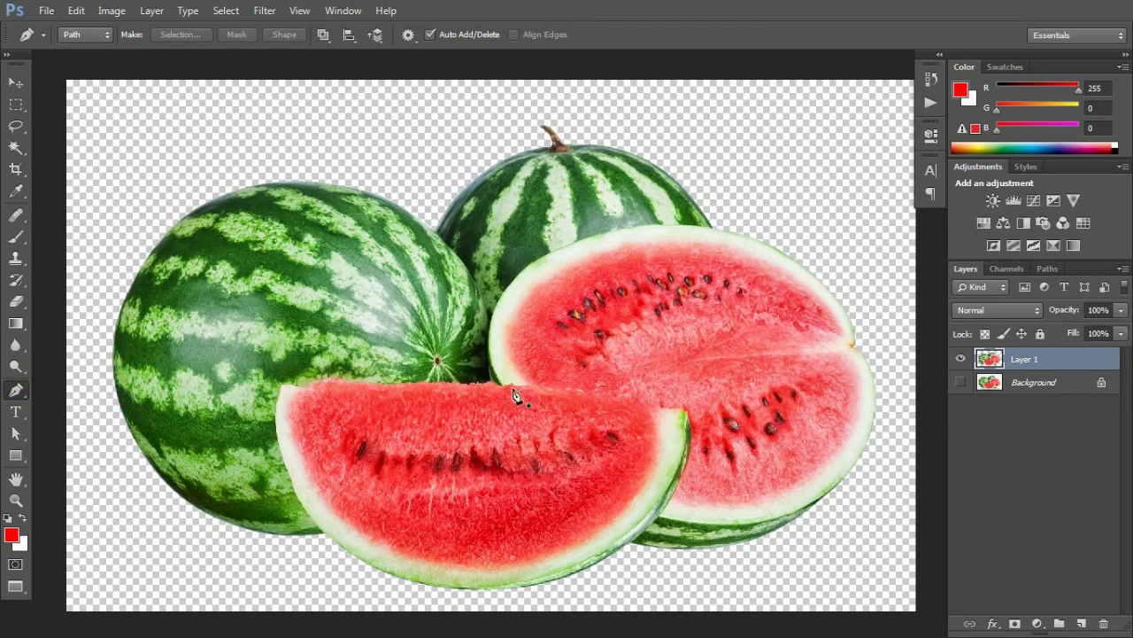